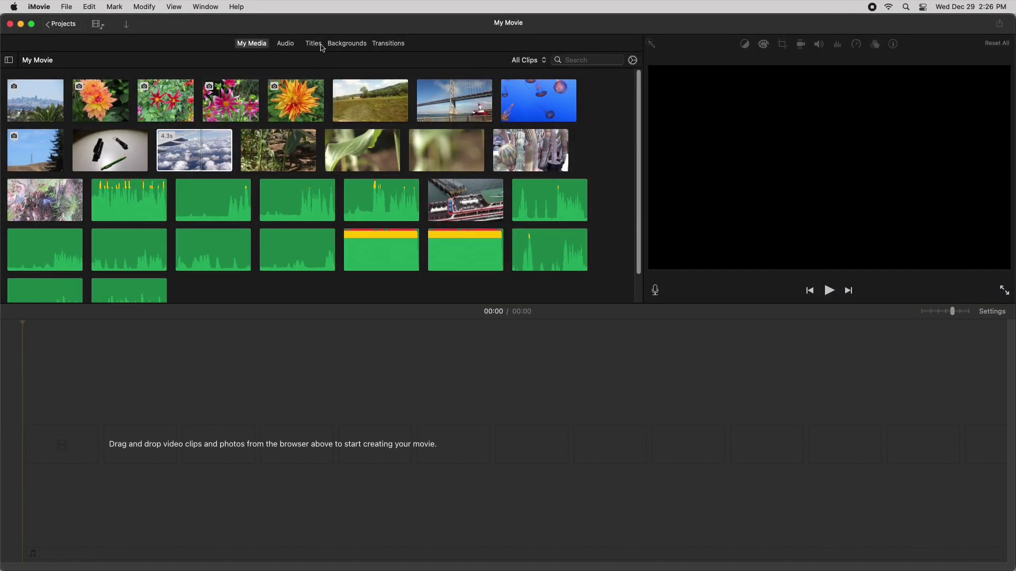
Browse the Backgrounds and preview the Abstract, Checkers and Gradient Gray backgrounds.
click(343, 44)
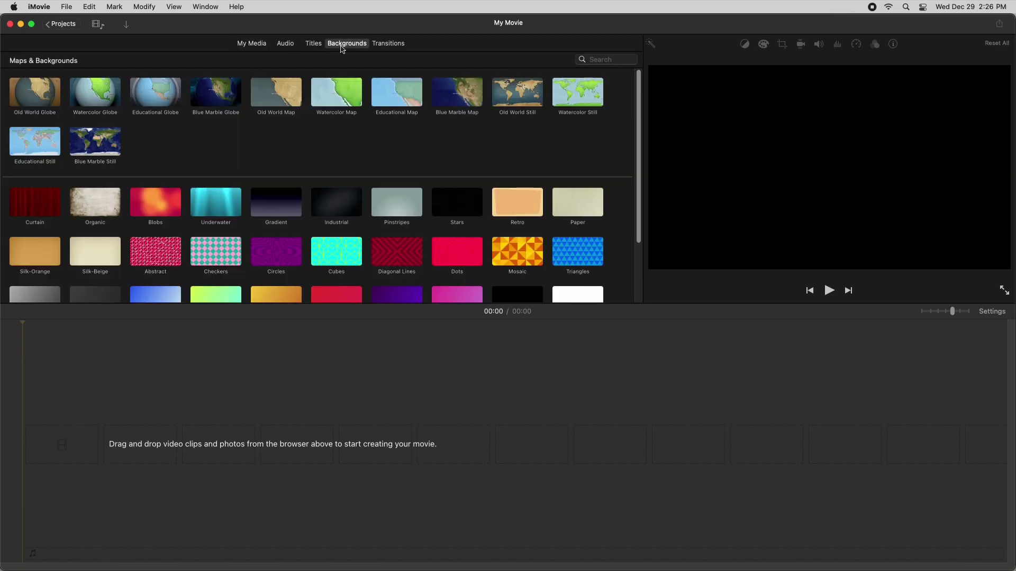
scroll(212, 226, down, 3)
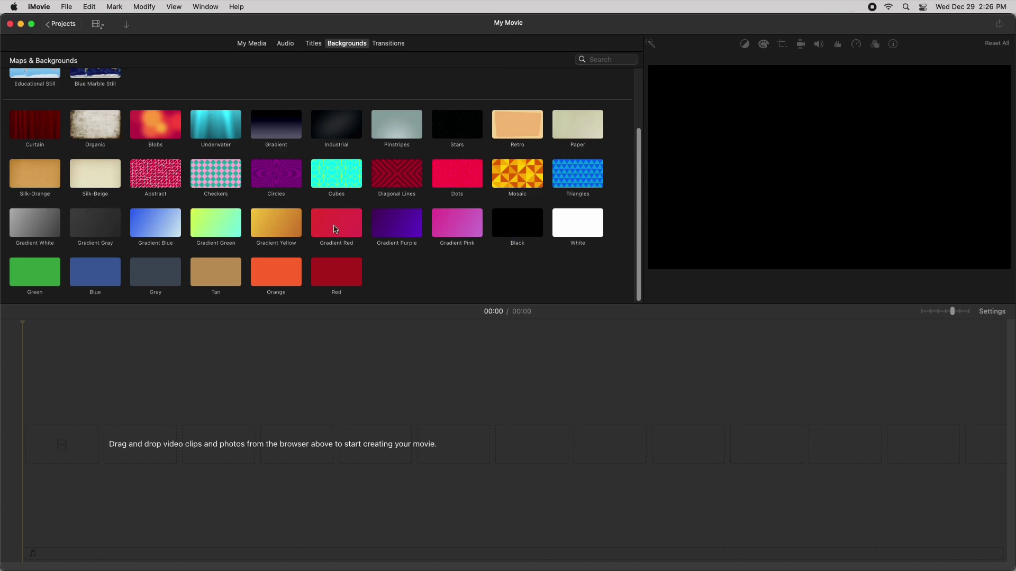
click(156, 174)
click(232, 176)
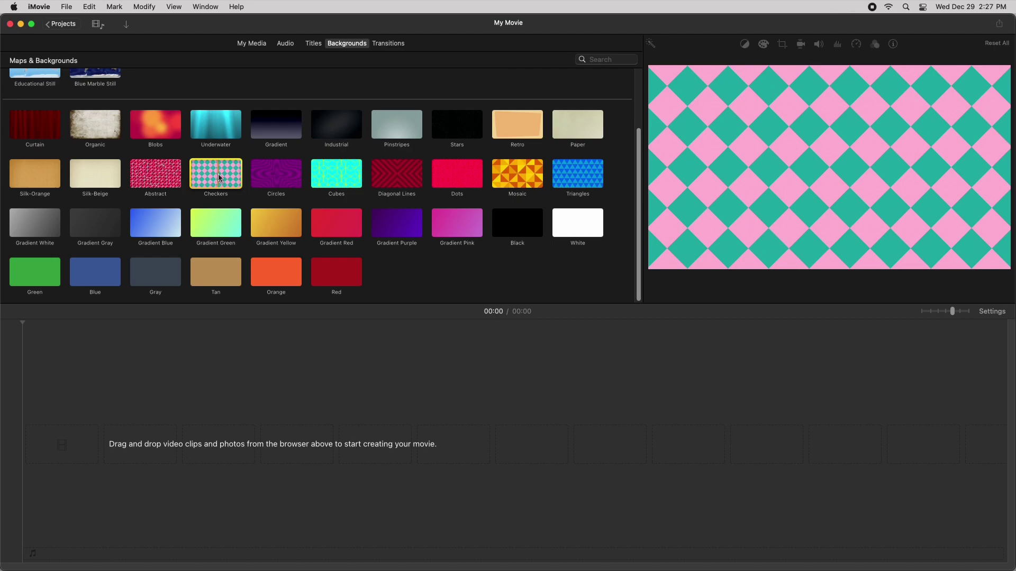
click(80, 226)
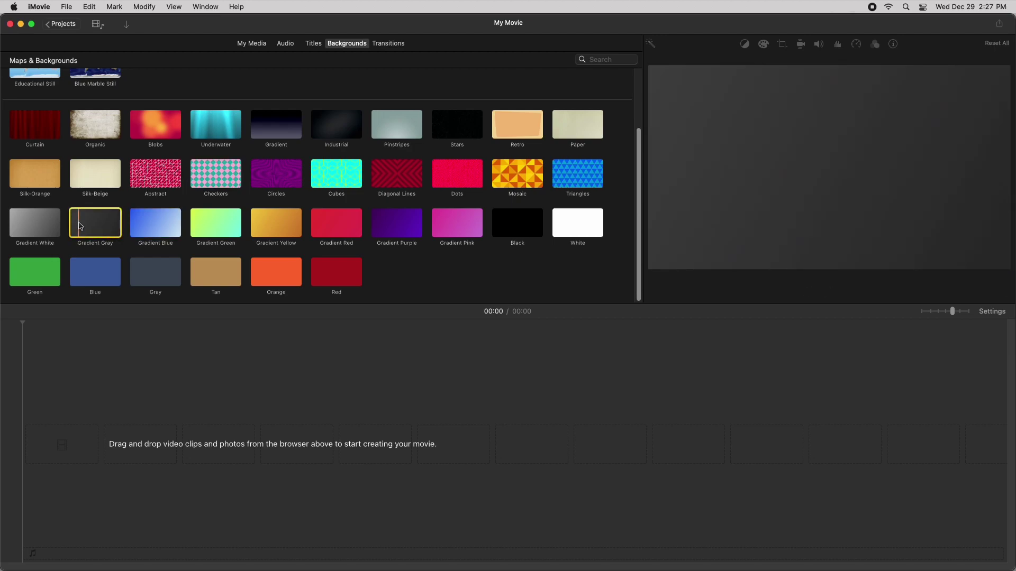
Add Gradient Gray to the timeline and split it at the one-second mark.
drag(97, 226, 61, 445)
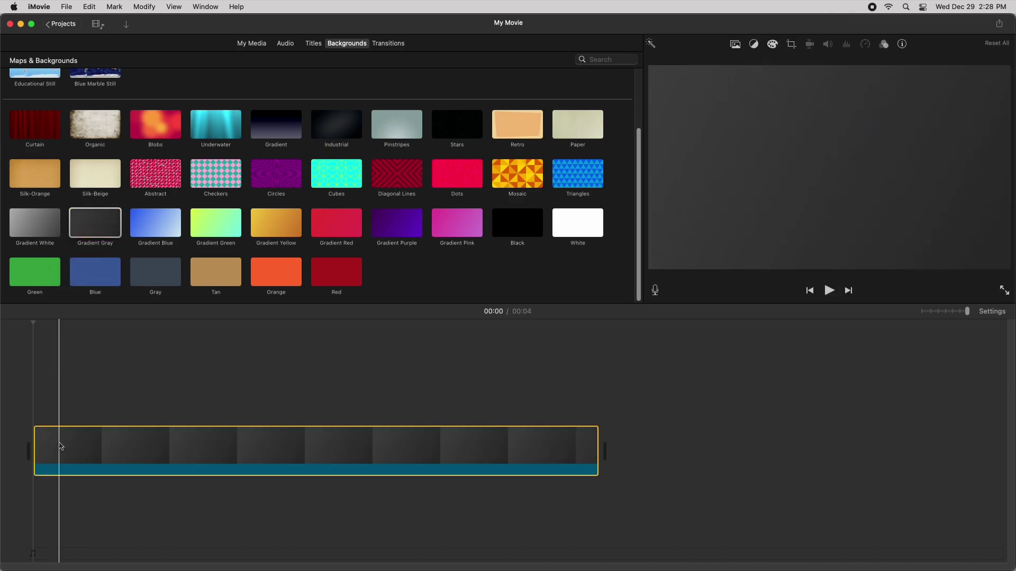
click(313, 449)
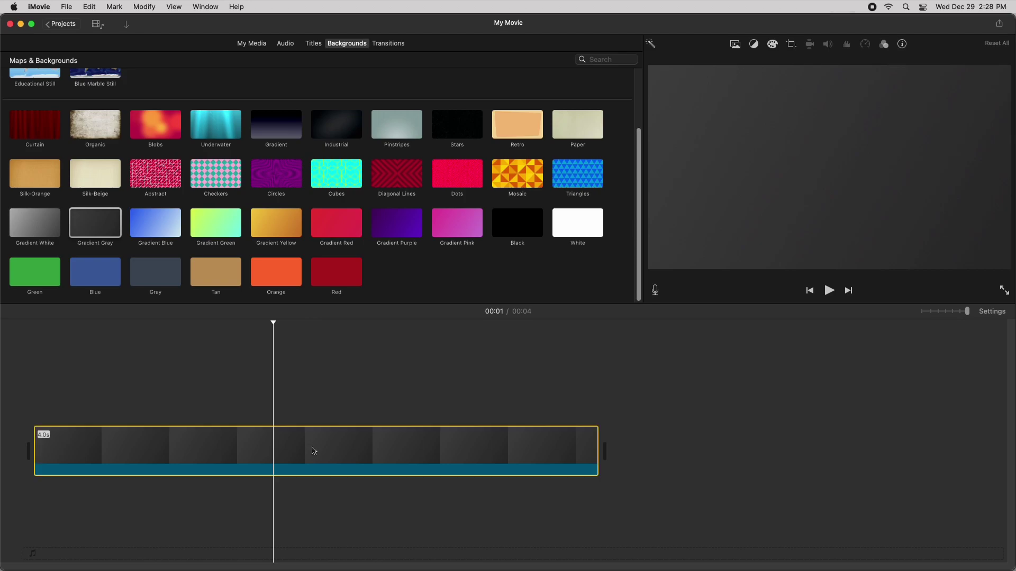
key(super+b)
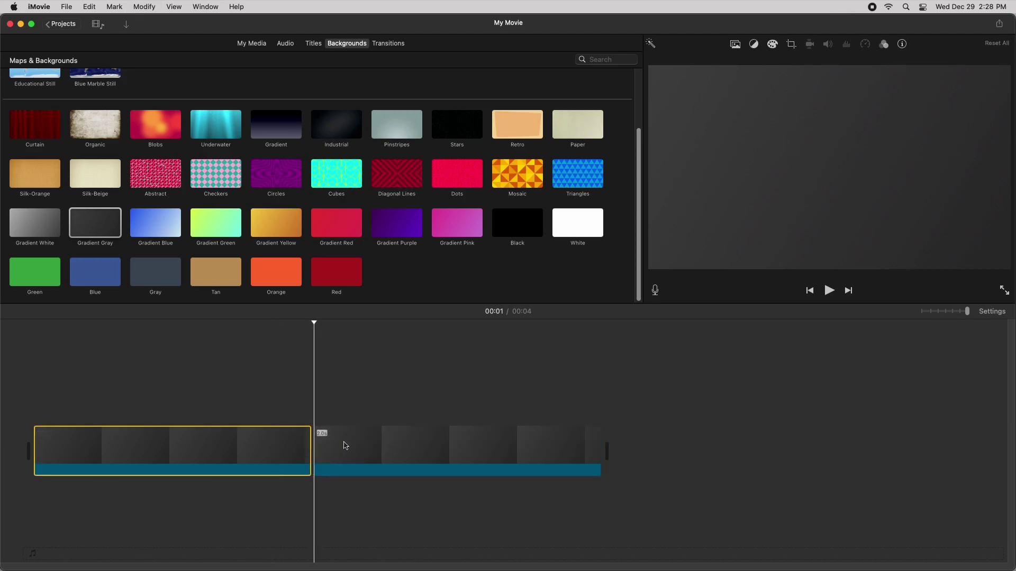
click(368, 447)
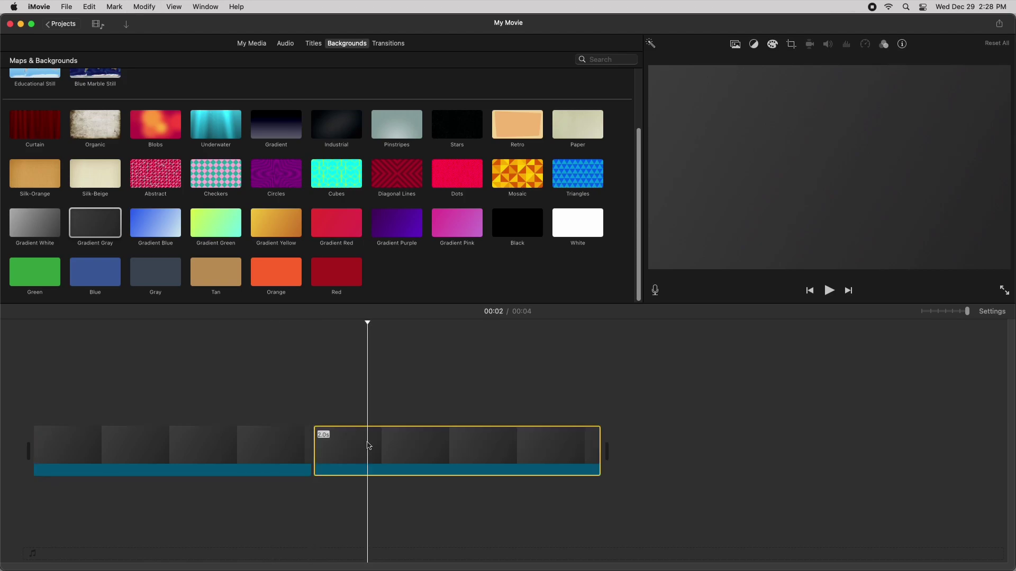
Set the second clip's gradient Color 2 to golden yellow and apply it.
click(735, 46)
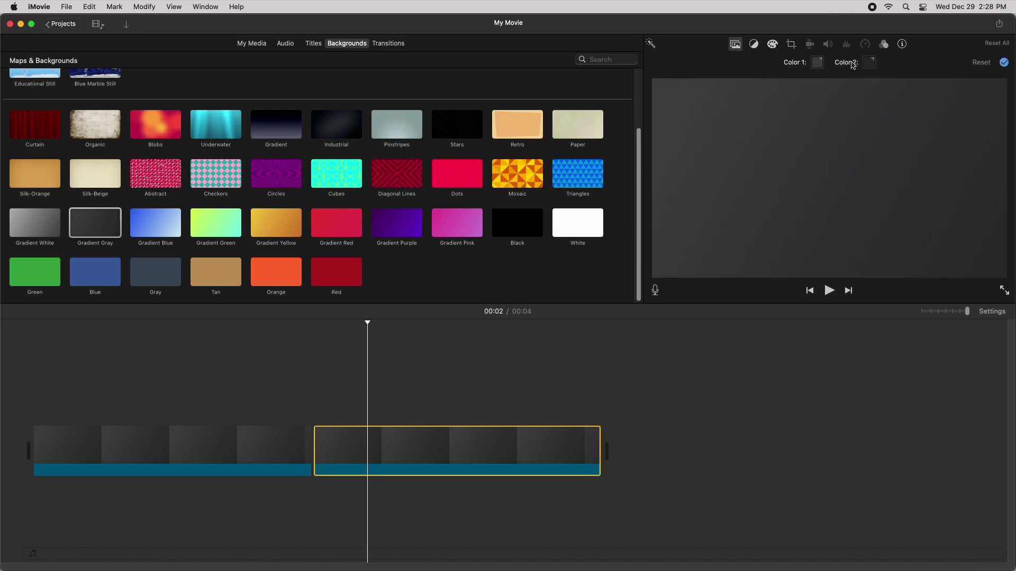
click(870, 63)
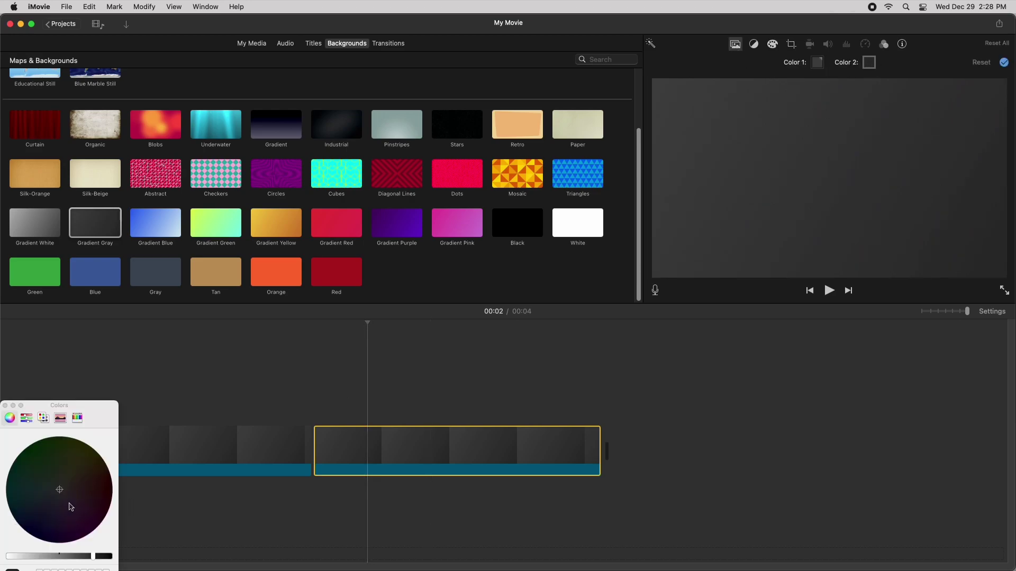
drag(80, 500, 112, 453)
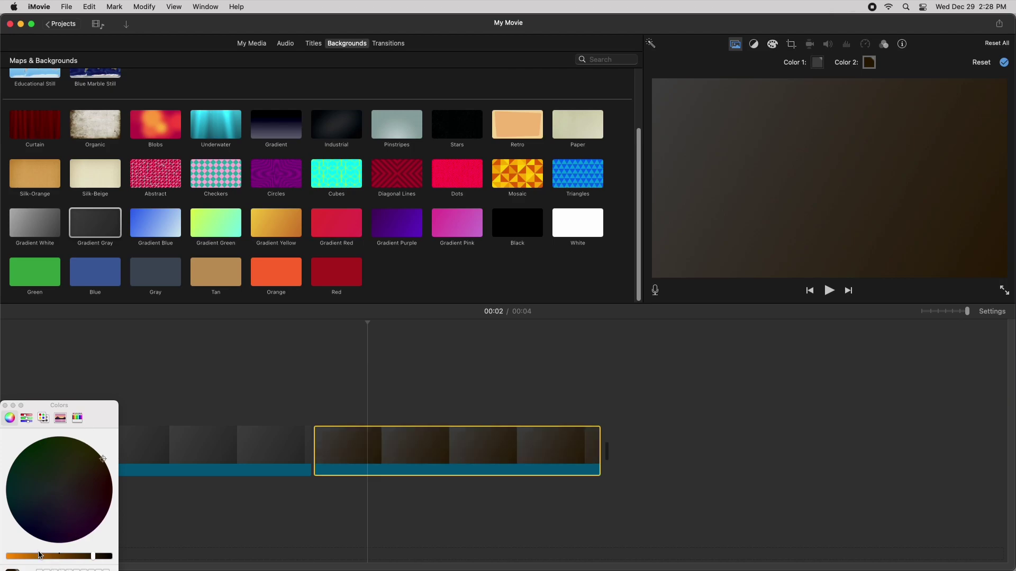
drag(39, 556, 8, 555)
click(81, 450)
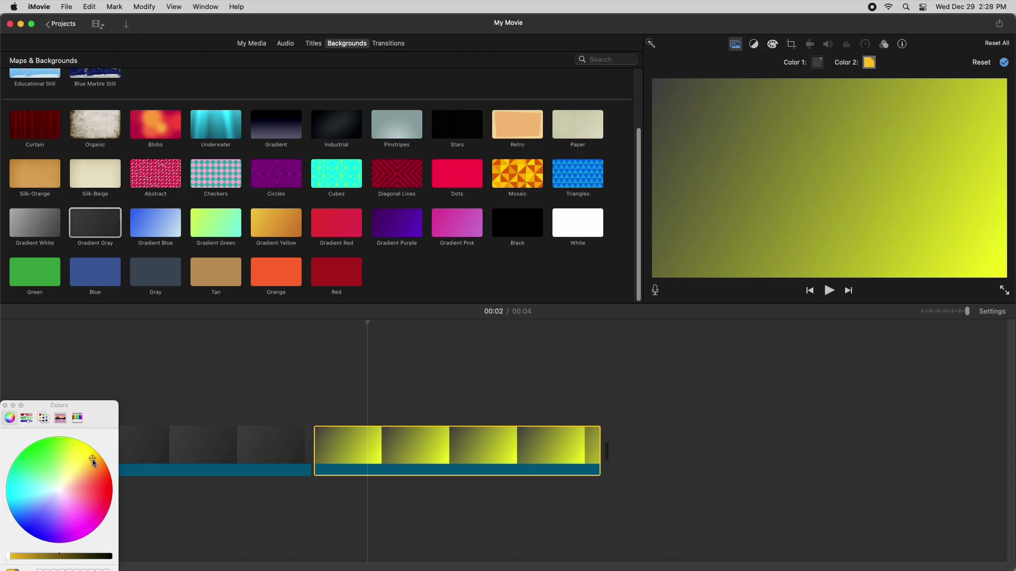
drag(82, 448, 92, 459)
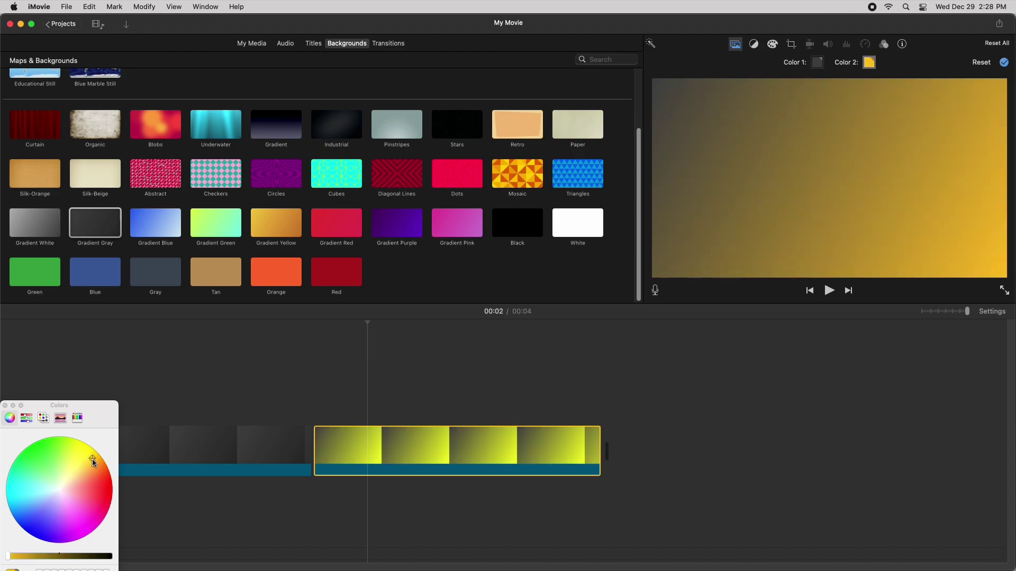
click(1000, 63)
click(337, 404)
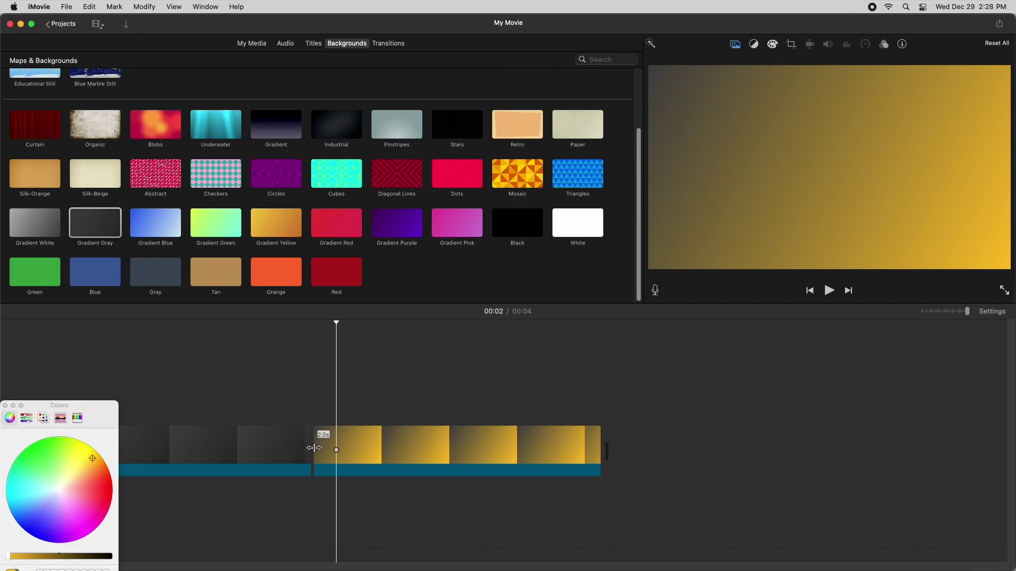
click(415, 448)
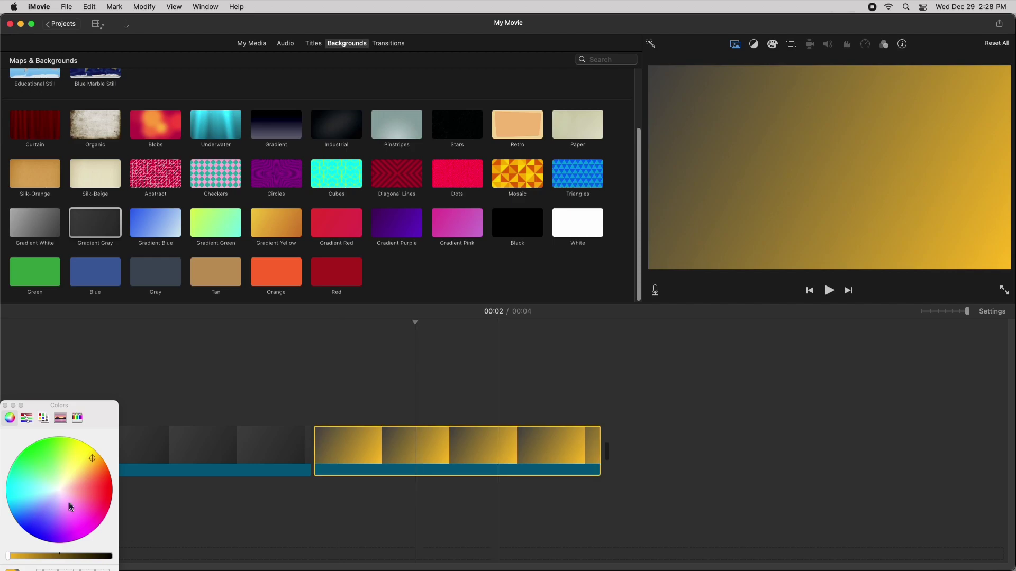
Close the colour picker and place a Cross Dissolve between the gray and gold clips.
click(4, 406)
click(118, 454)
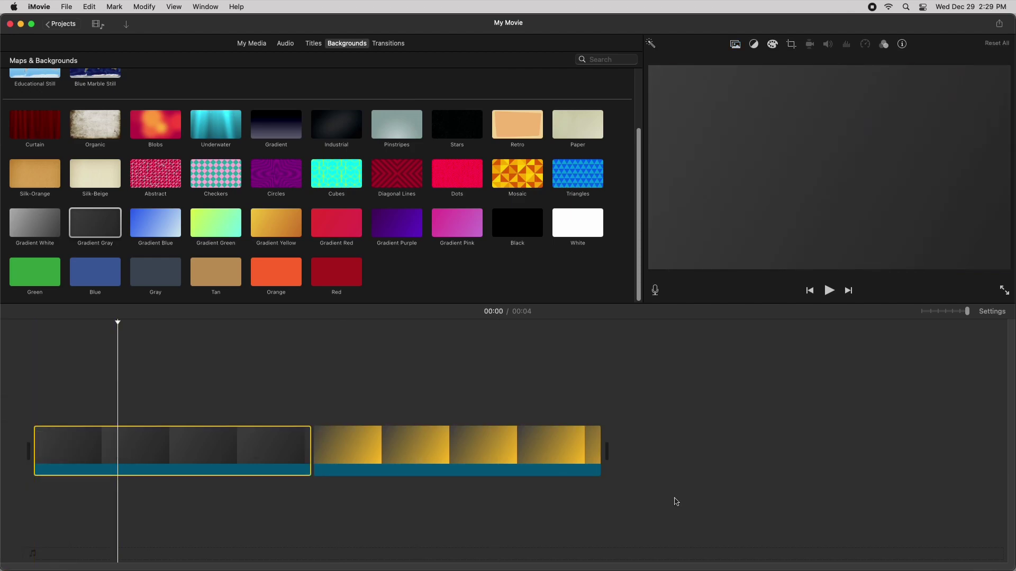
click(520, 462)
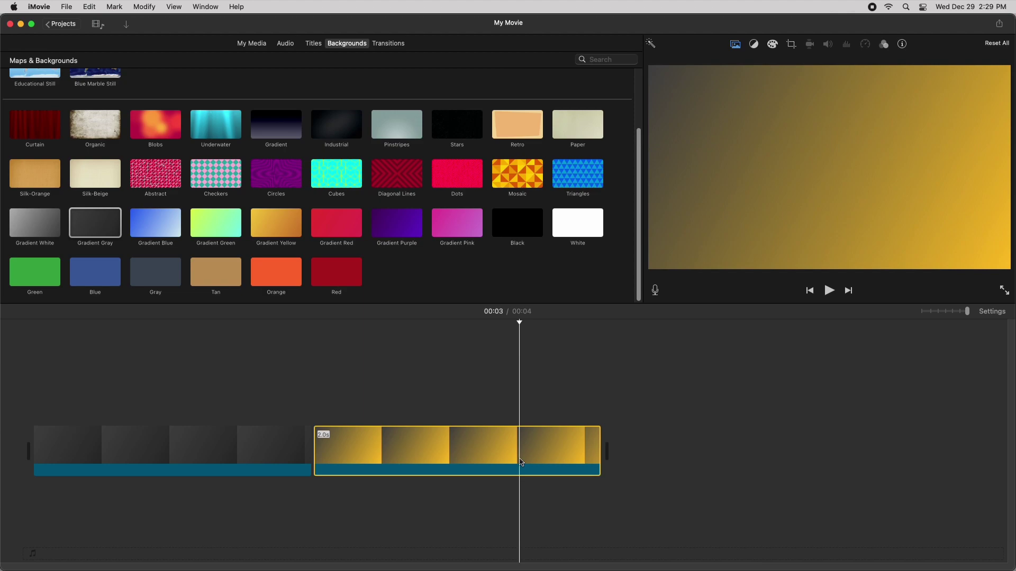
click(384, 47)
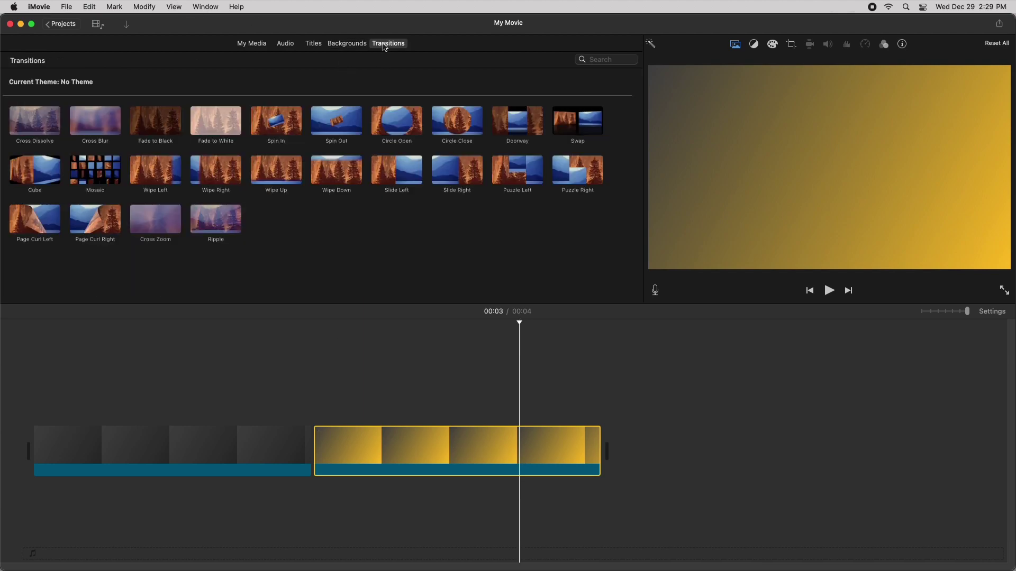
click(23, 130)
drag(24, 131, 251, 459)
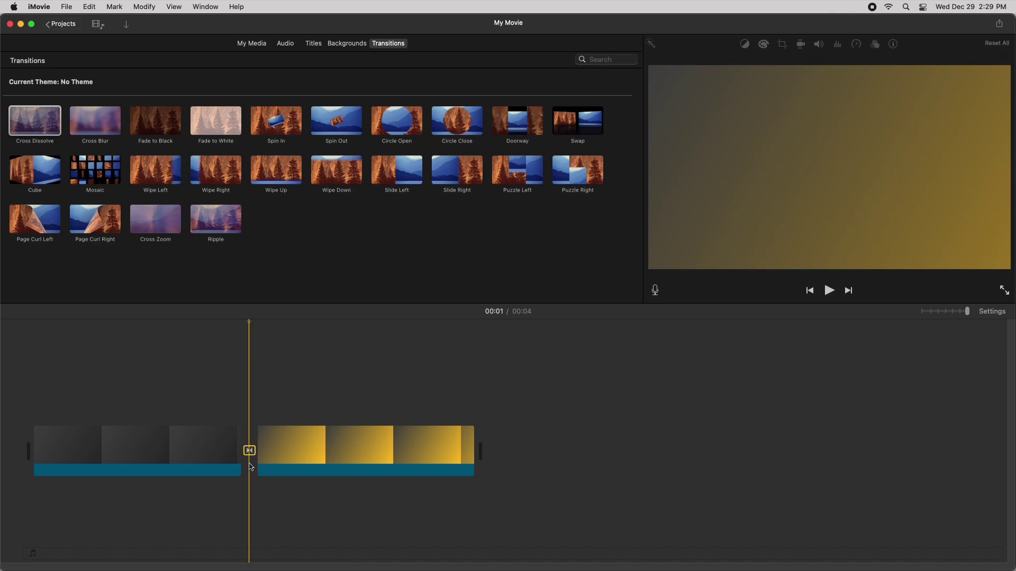
Lengthen the gray-to-gold Cross Dissolve in the Precision Editor, then play the sequence.
double_click(251, 468)
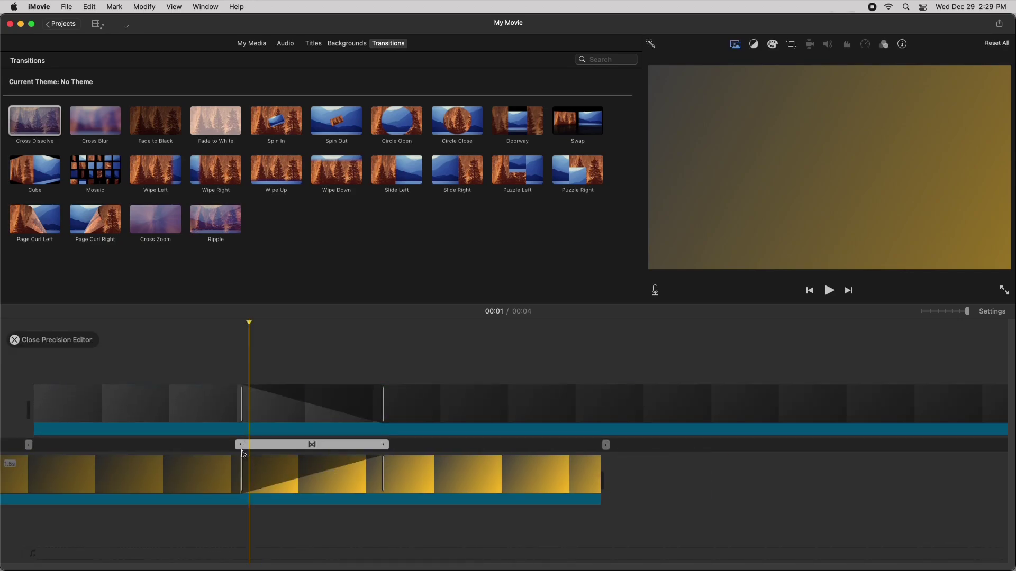
drag(238, 444, 24, 445)
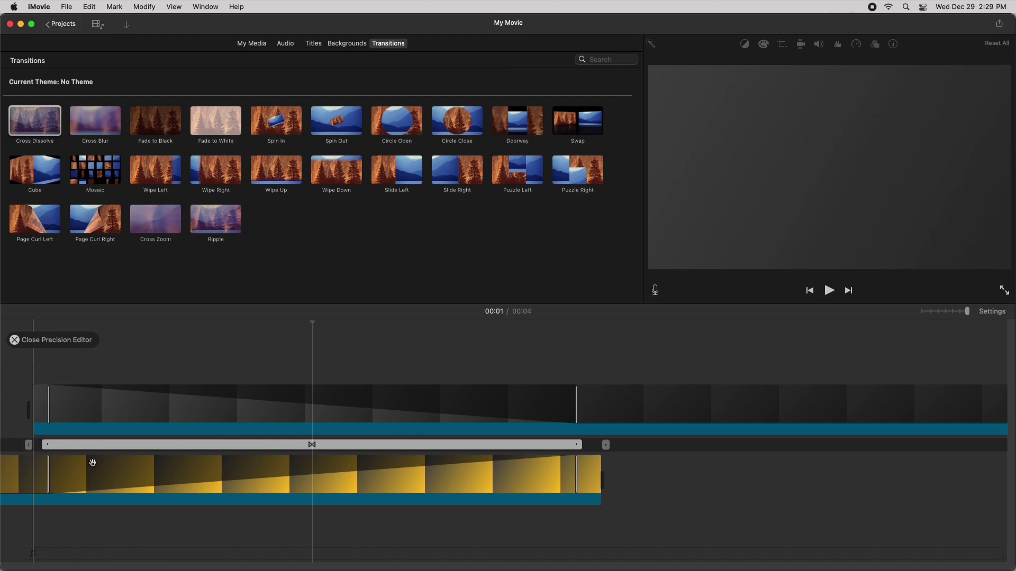
click(14, 341)
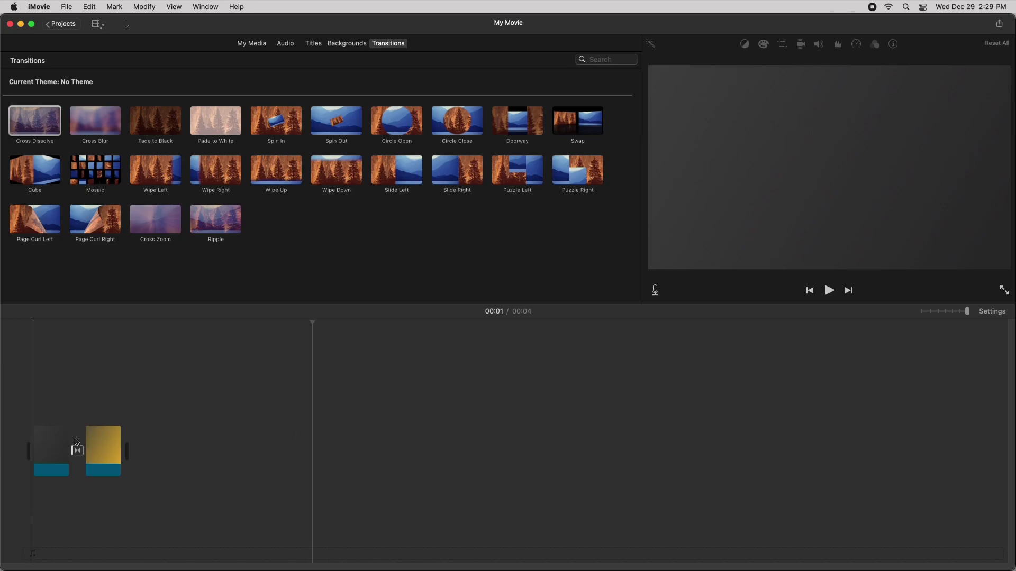
key(space)
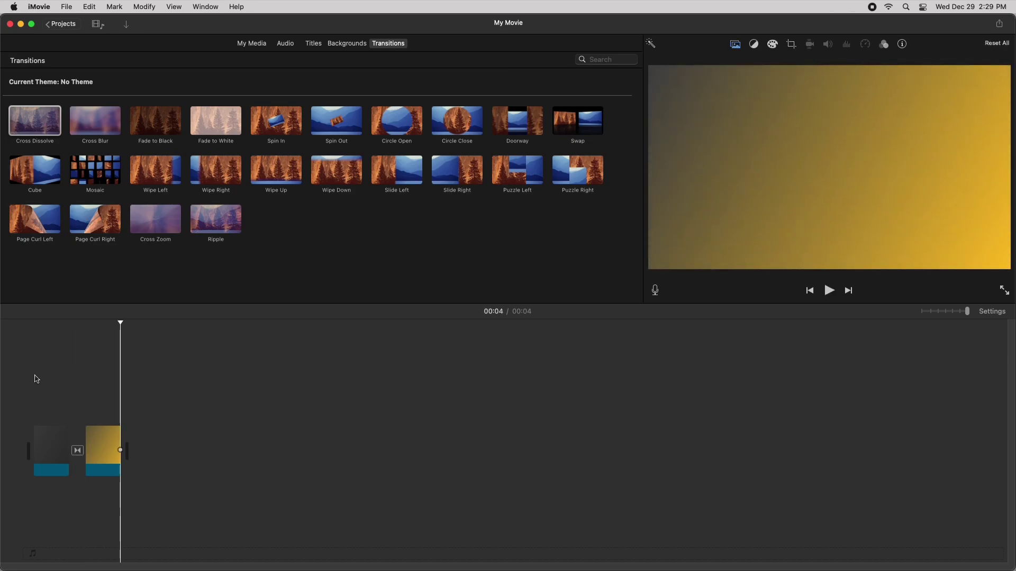
Add the Abstract background after the gold clip and split it into two parts.
click(364, 46)
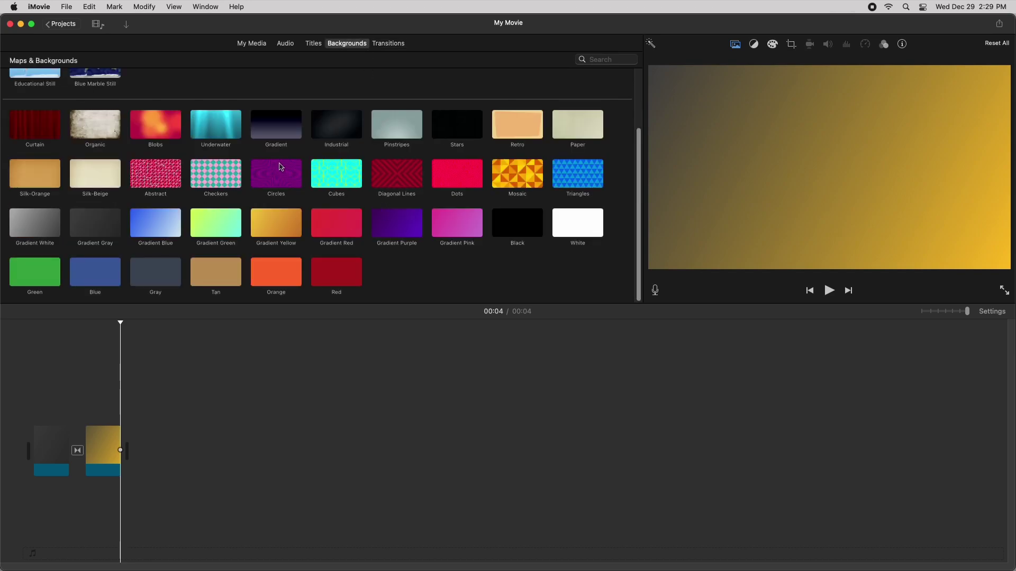
click(207, 183)
click(155, 178)
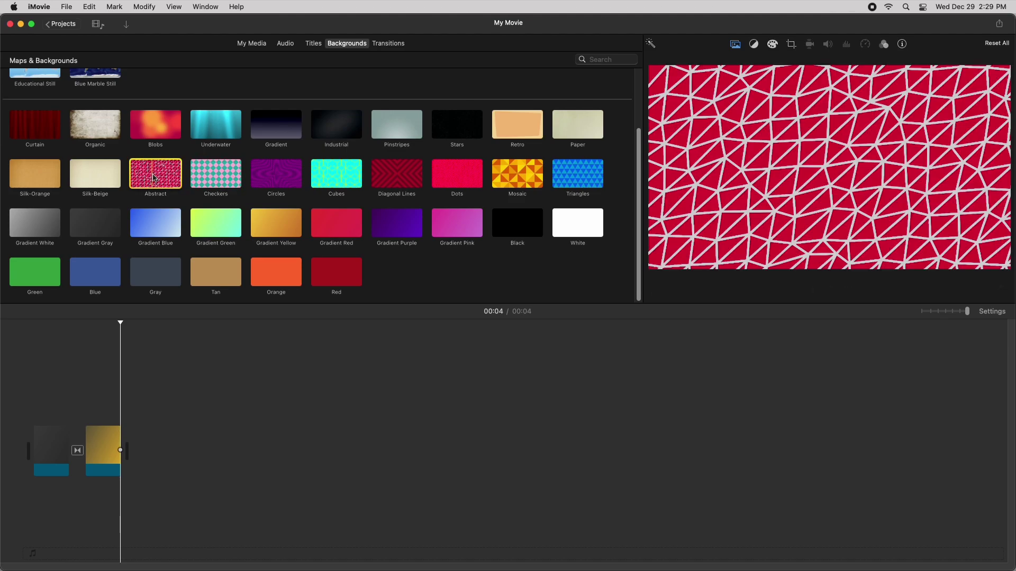
drag(154, 179, 214, 453)
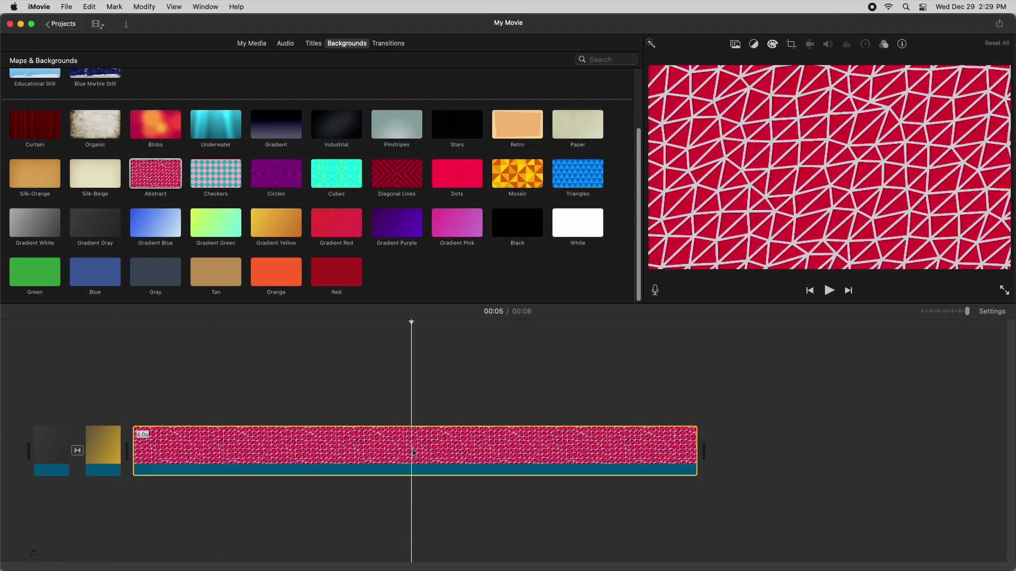
right_click(418, 451)
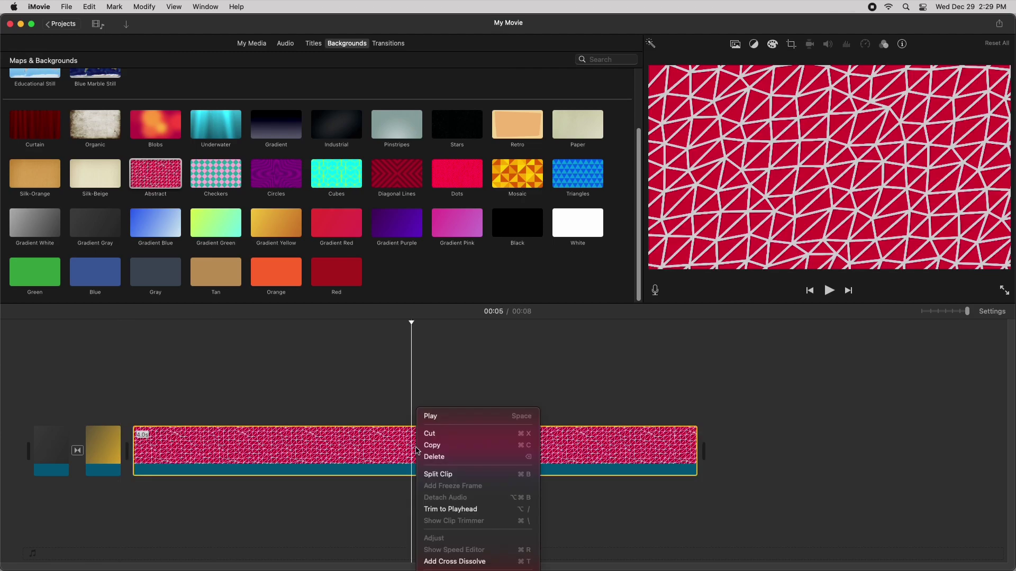
click(450, 474)
click(328, 450)
click(473, 451)
Recolour the second Abstract clip pink with pale grey lines.
click(356, 450)
click(359, 418)
click(459, 450)
click(372, 455)
click(441, 451)
click(738, 45)
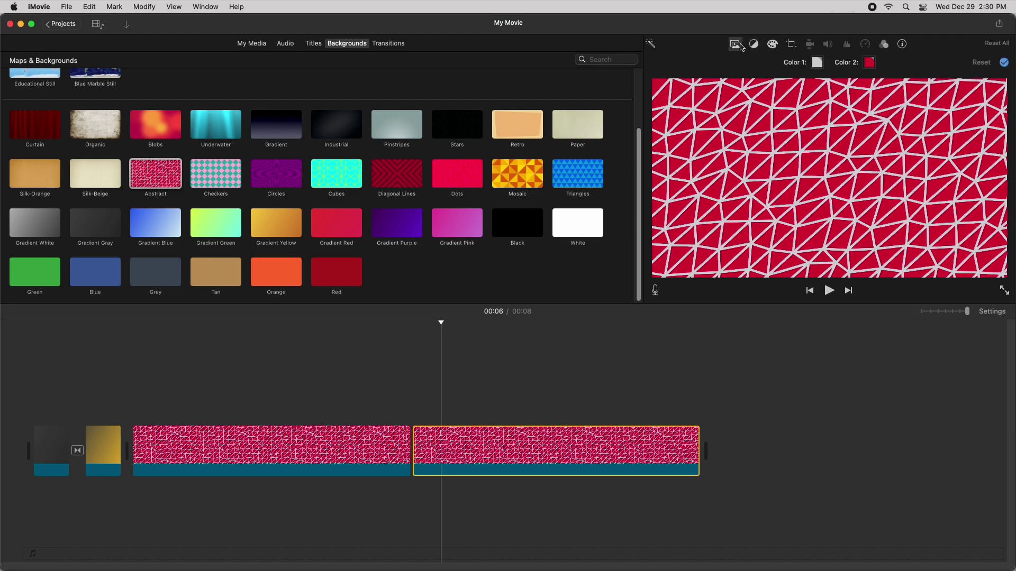
click(868, 62)
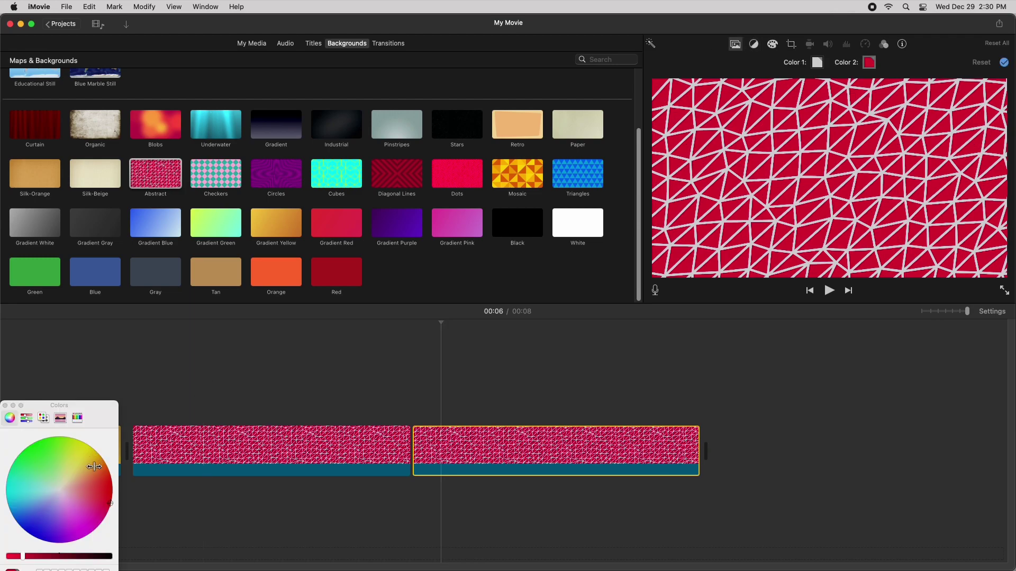
click(102, 509)
click(816, 62)
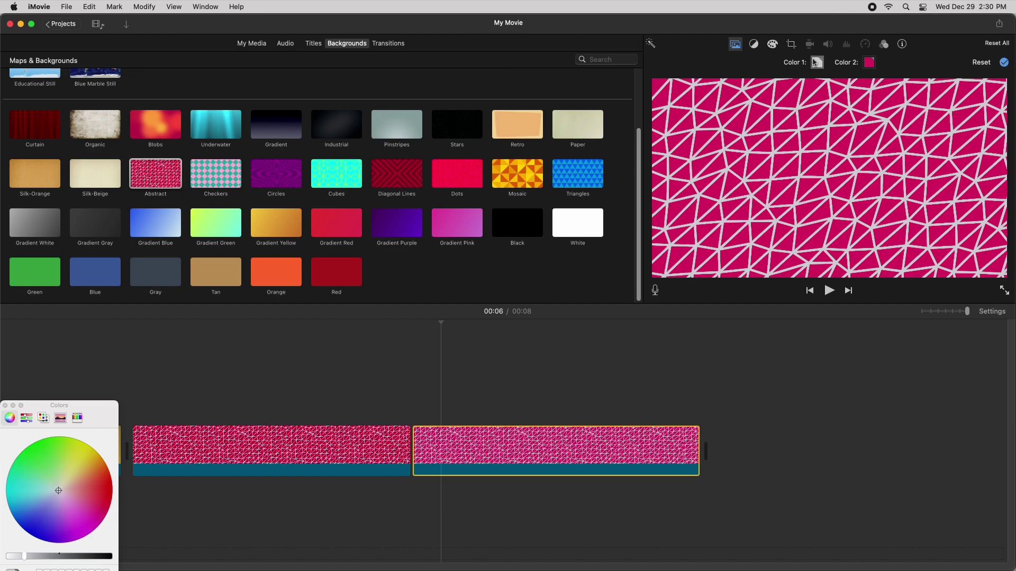
drag(58, 558, 25, 555)
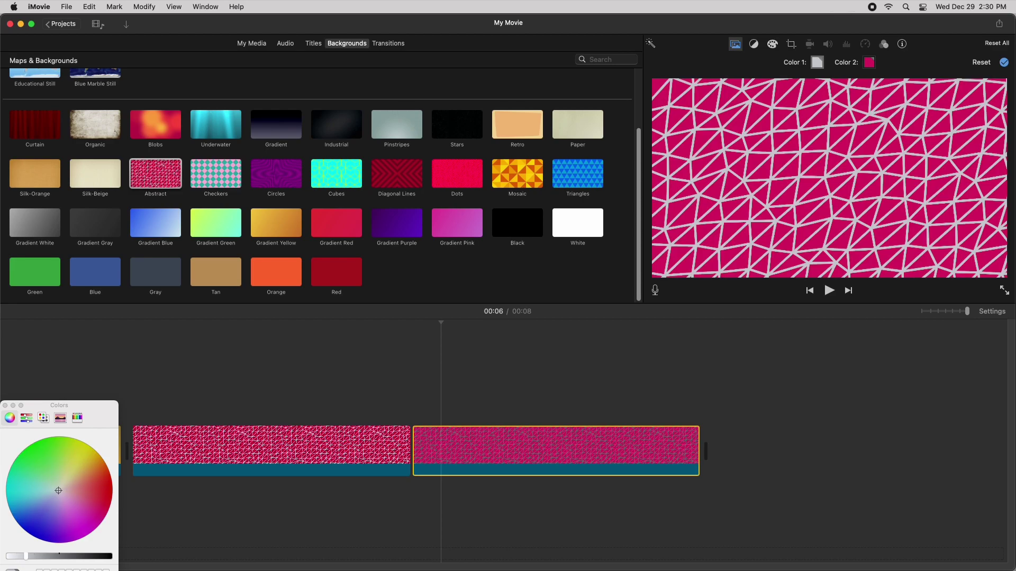
Give the first Abstract clip yellow lines on red and apply the colours.
click(278, 449)
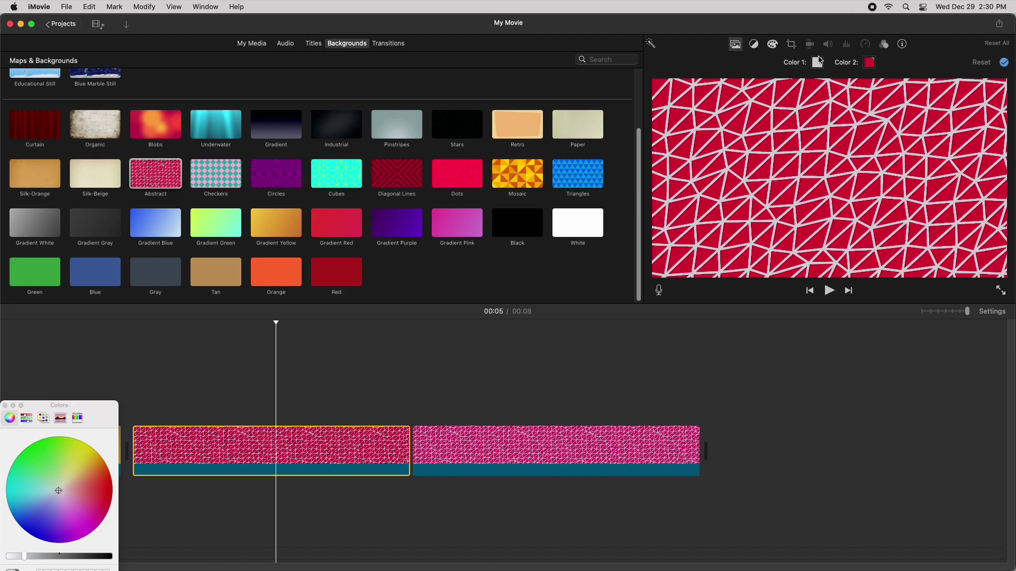
click(77, 501)
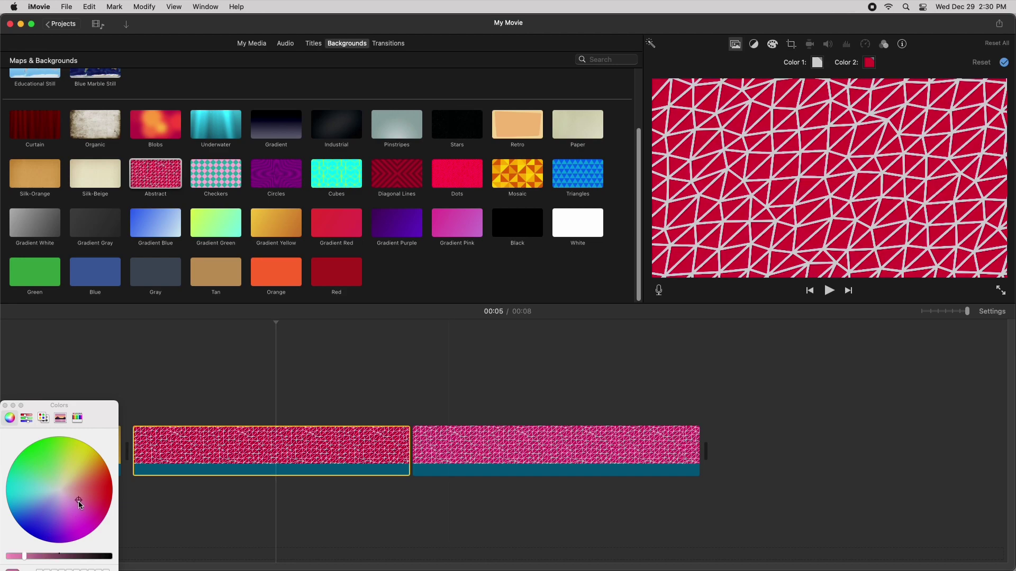
click(74, 472)
click(1006, 64)
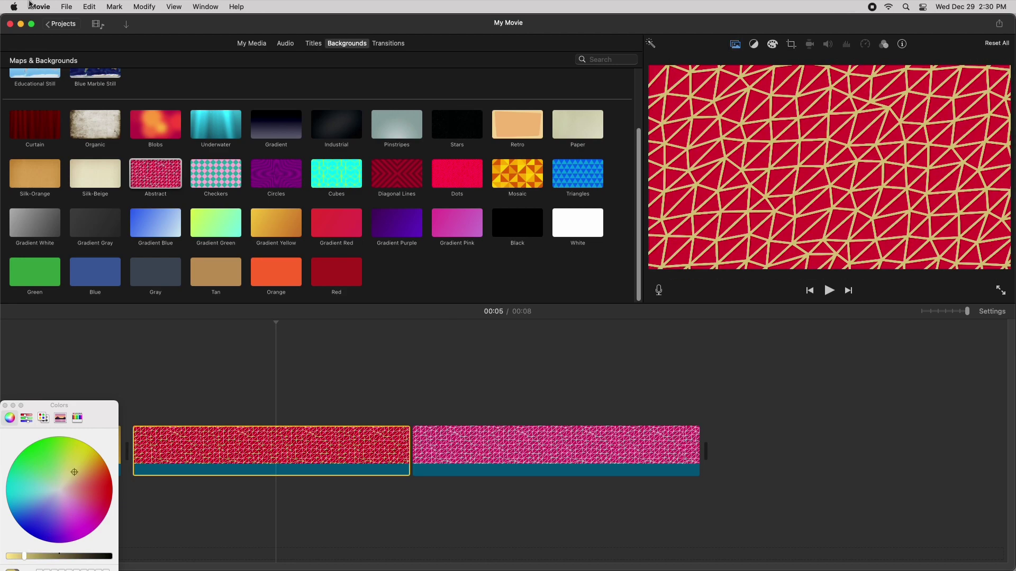
Add a Cross Dissolve between the Abstract halves, lengthen it, and play it back.
click(376, 46)
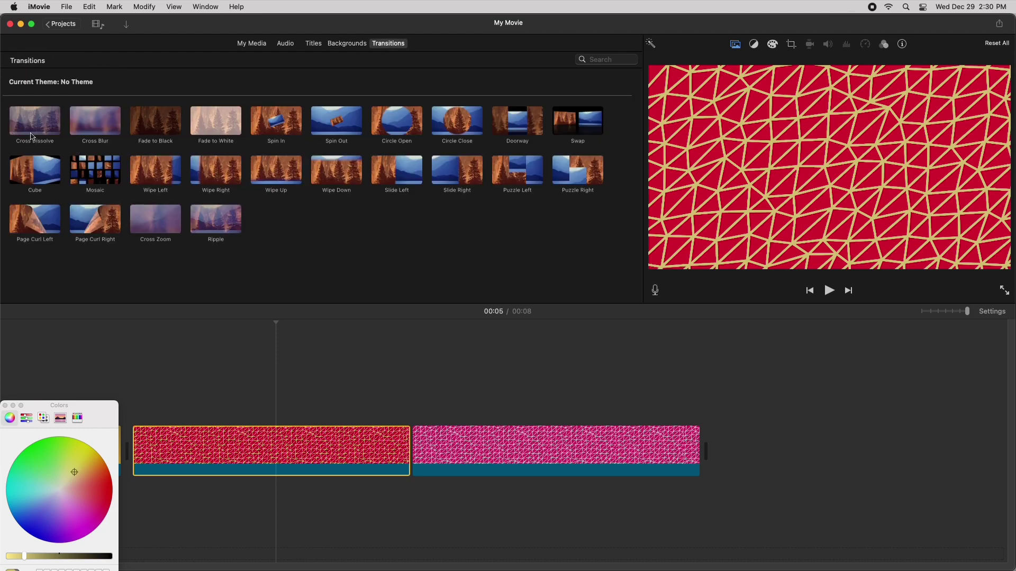
drag(30, 135, 347, 447)
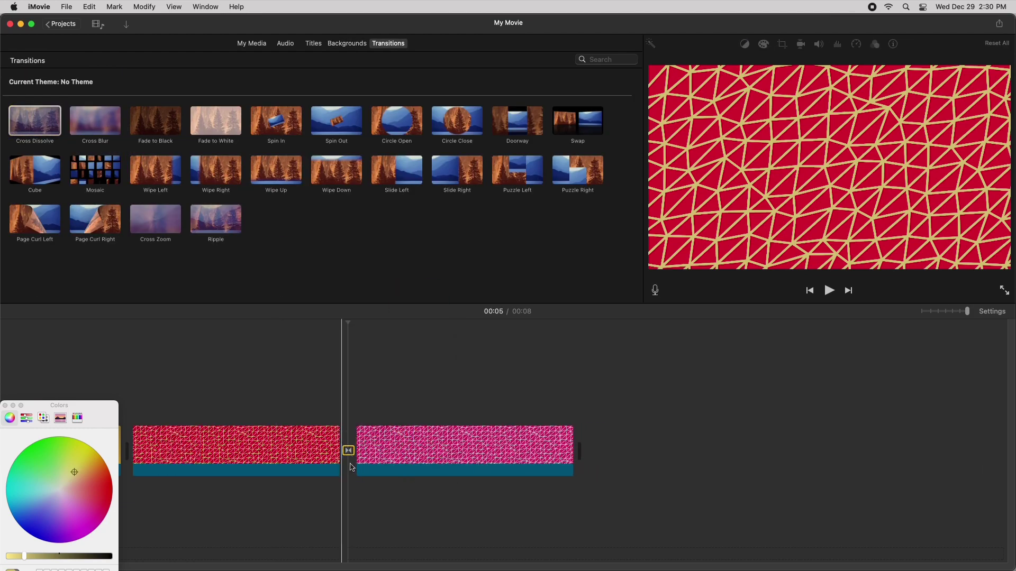
double_click(348, 450)
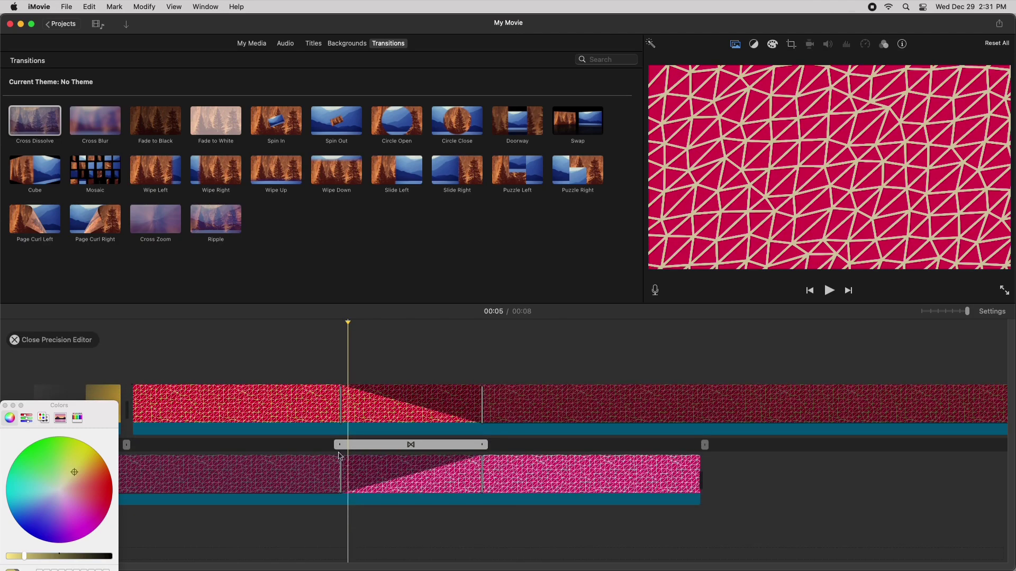
drag(339, 445, 56, 440)
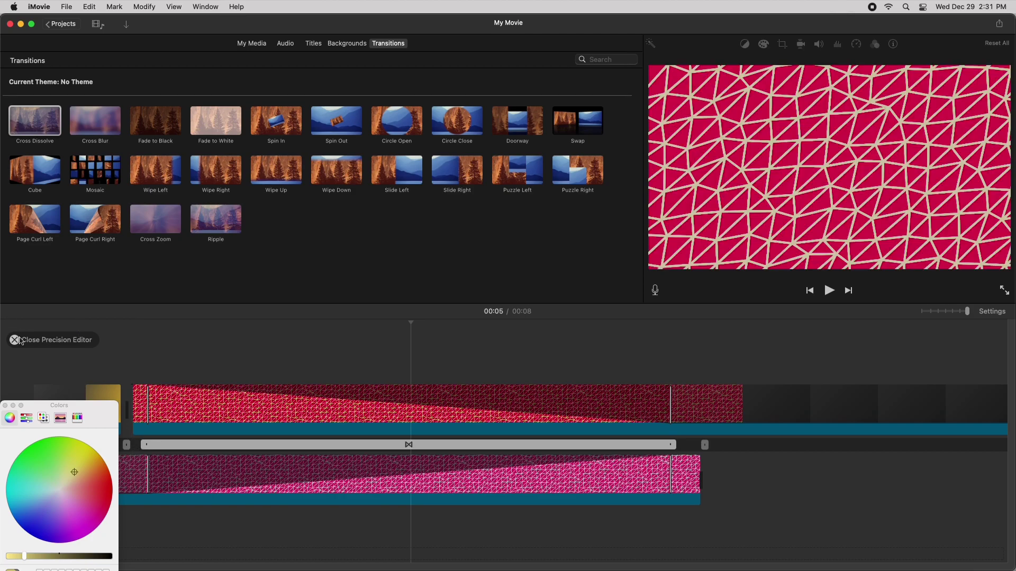
click(22, 341)
click(133, 394)
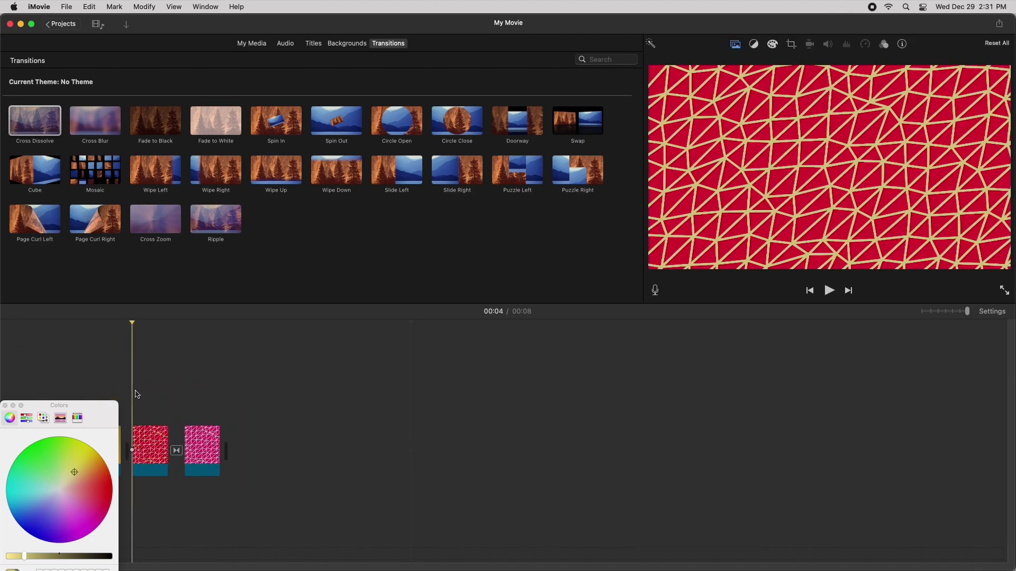
key(space)
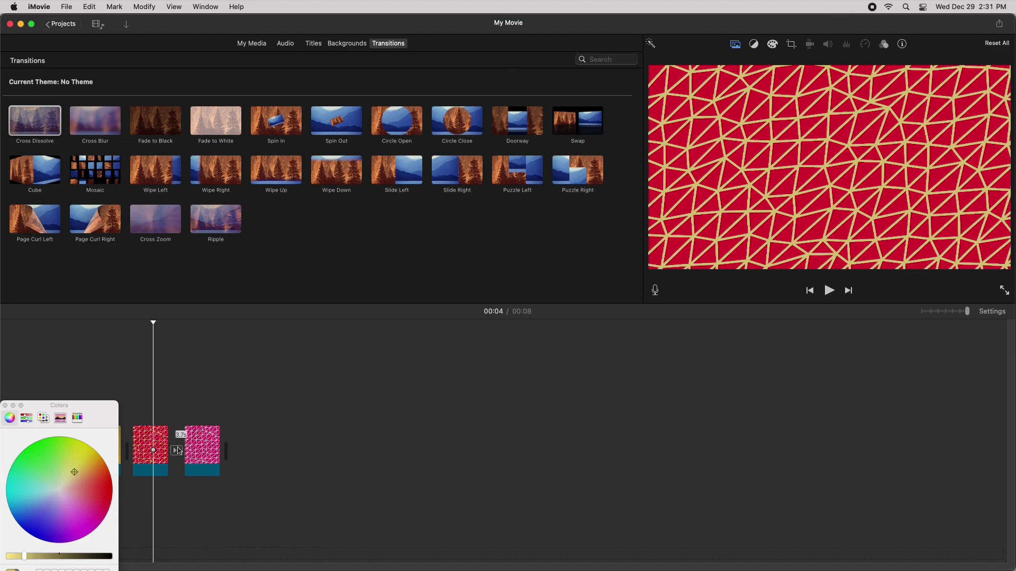
Change the pink clip's Color 2 to yellow.
click(200, 448)
key(c)
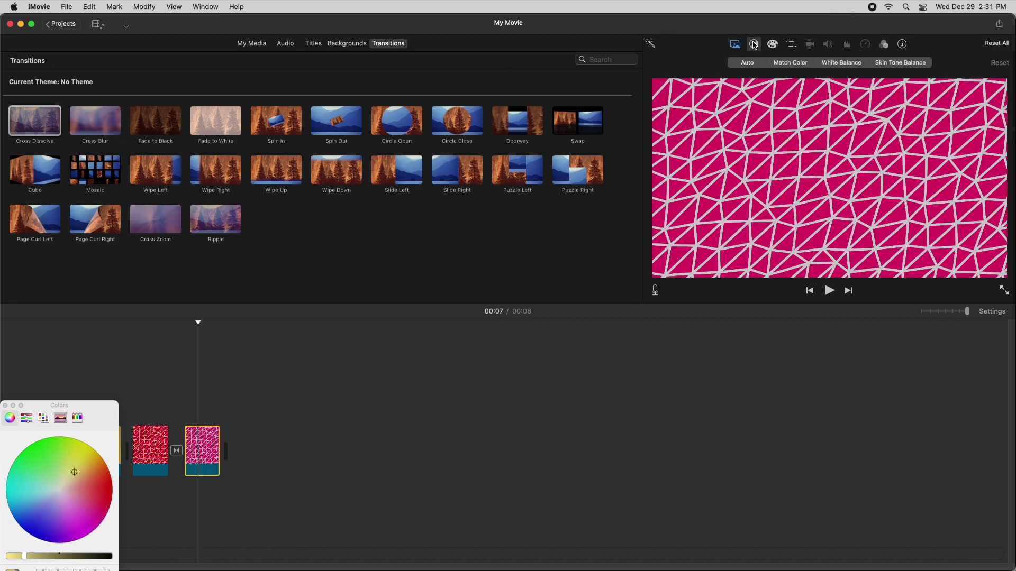
click(733, 45)
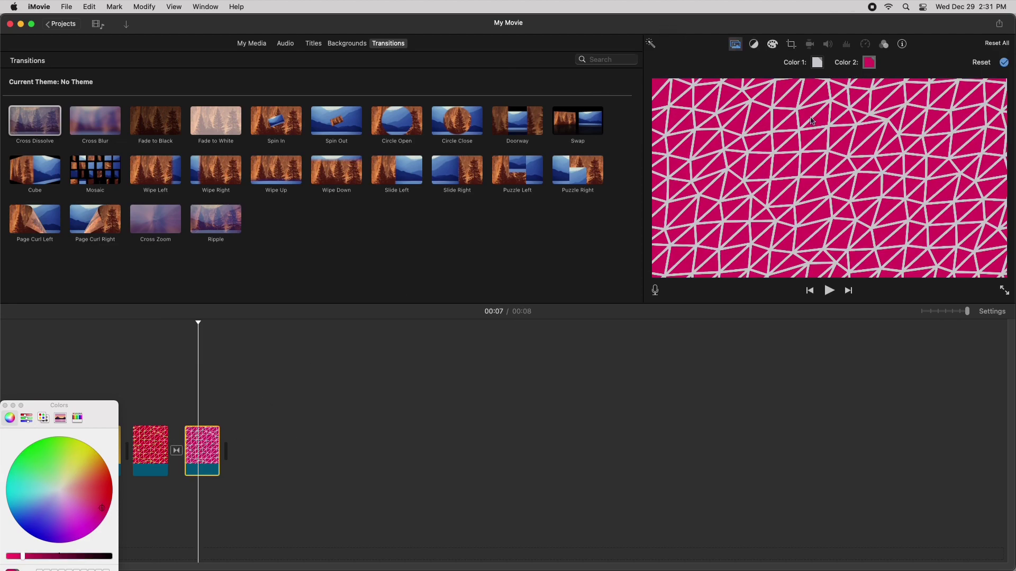
click(74, 465)
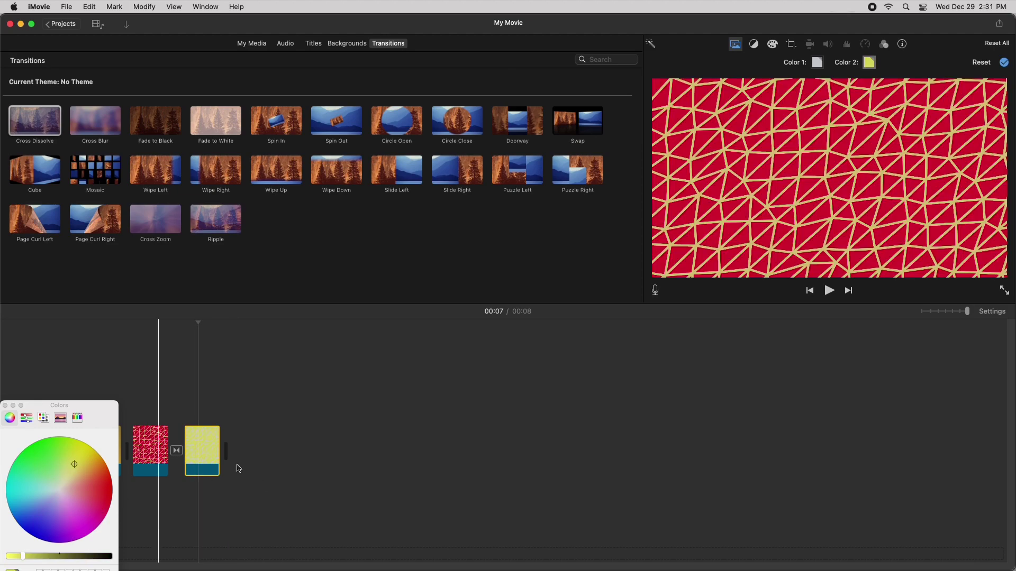
Change the red clip's Color 2 to blue and play the recoloured clips.
click(150, 439)
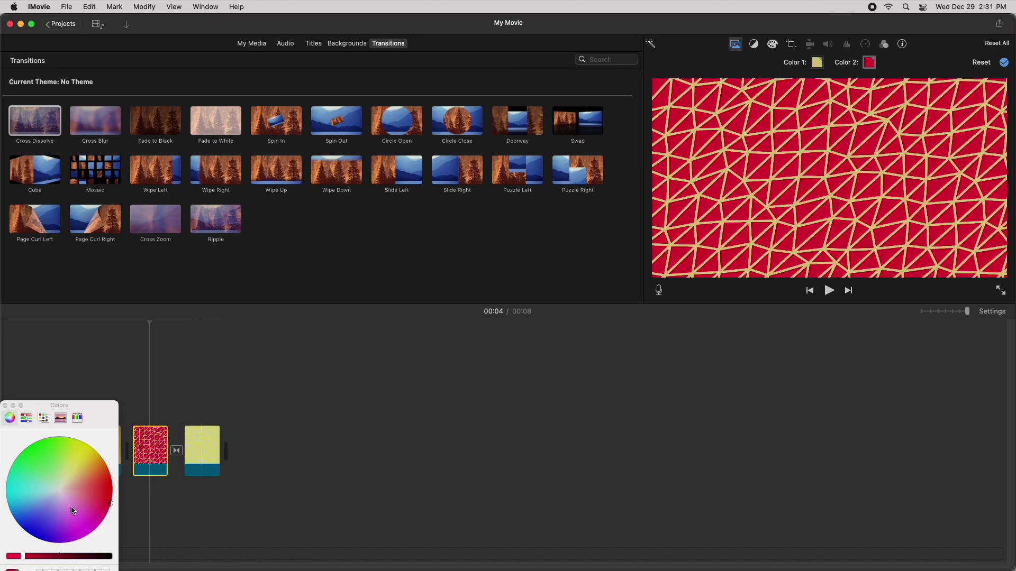
click(37, 511)
click(304, 369)
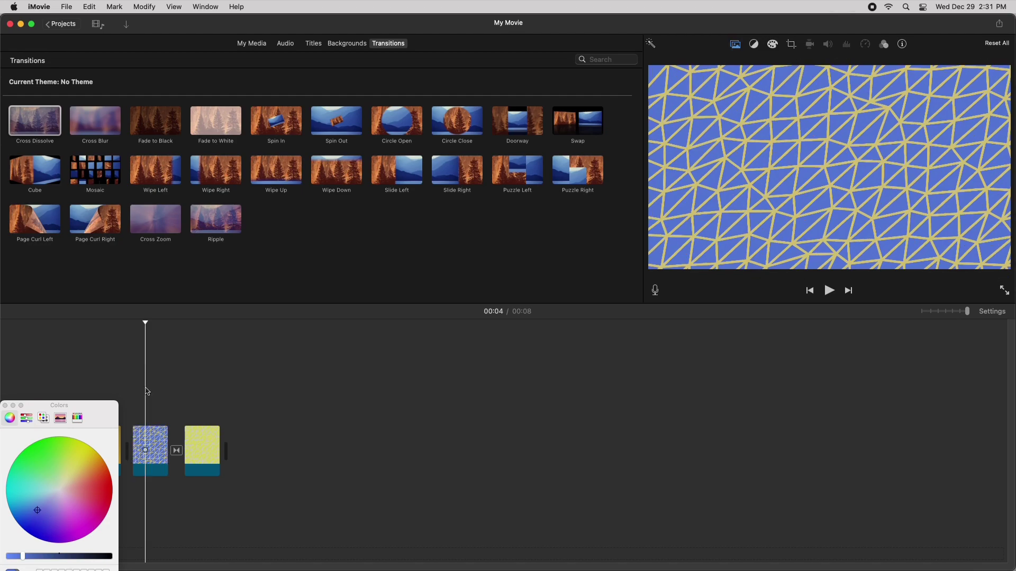
key(space)
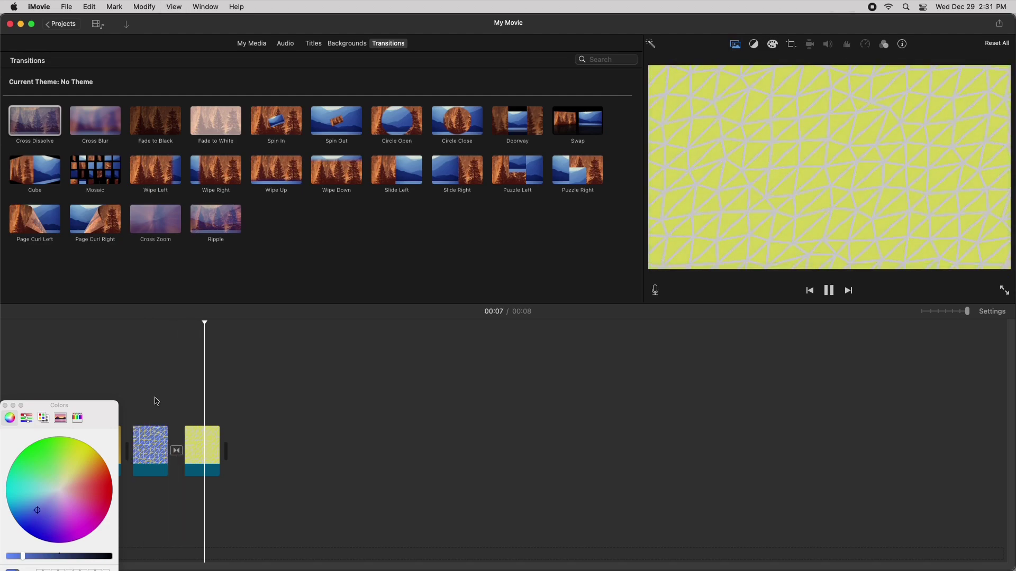
click(137, 400)
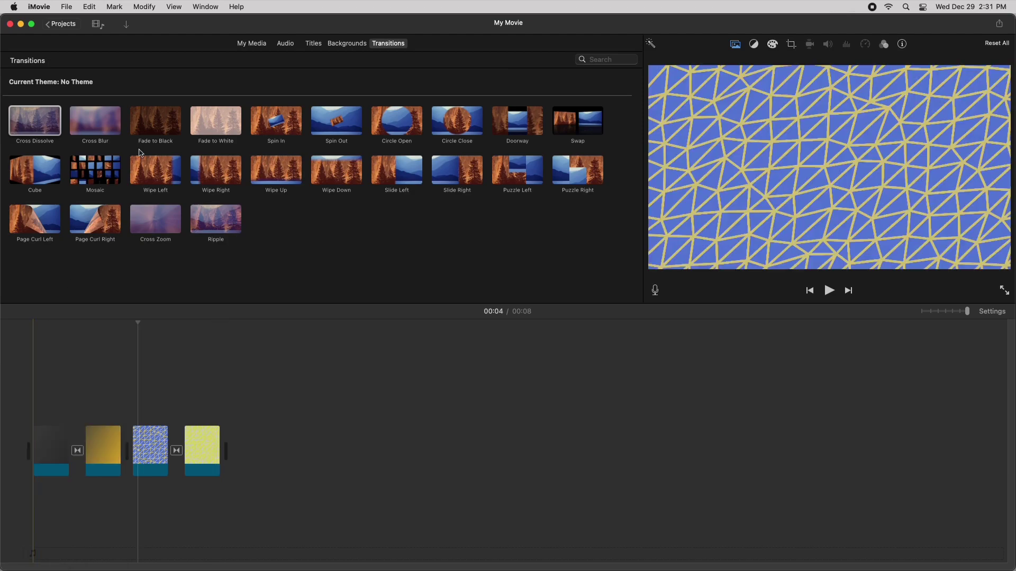
Add a Reveal title 'iMovie Tutorial' over the first clips and copy it over the blue/yellow pair.
click(313, 44)
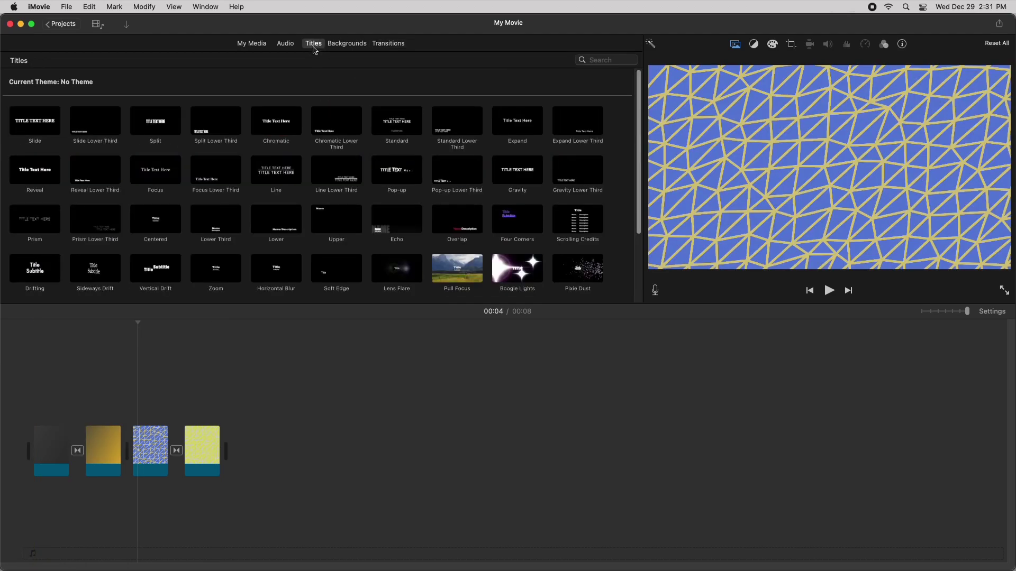
scroll(178, 201, down, 5)
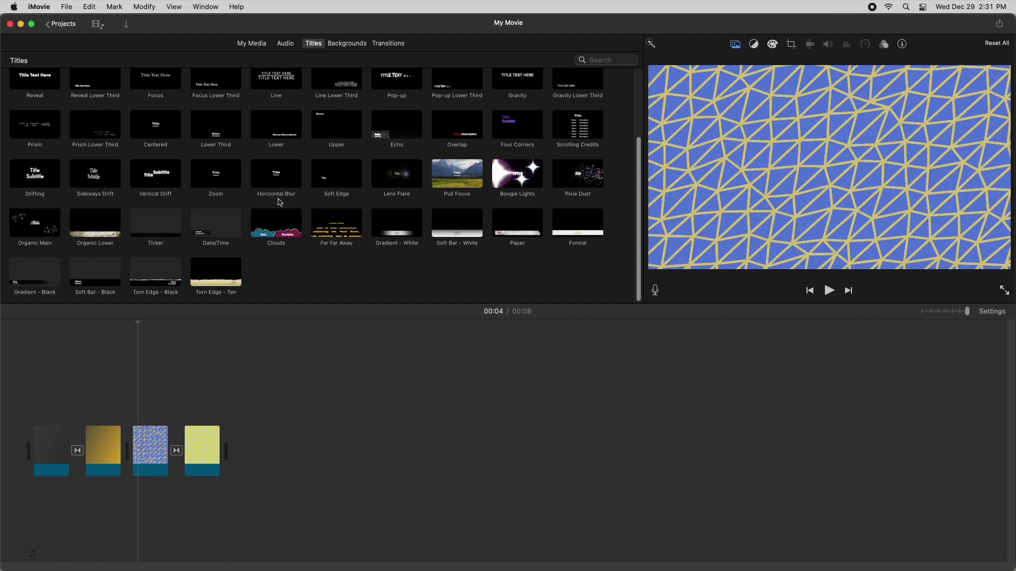
scroll(298, 175, up, 5)
drag(35, 169, 58, 418)
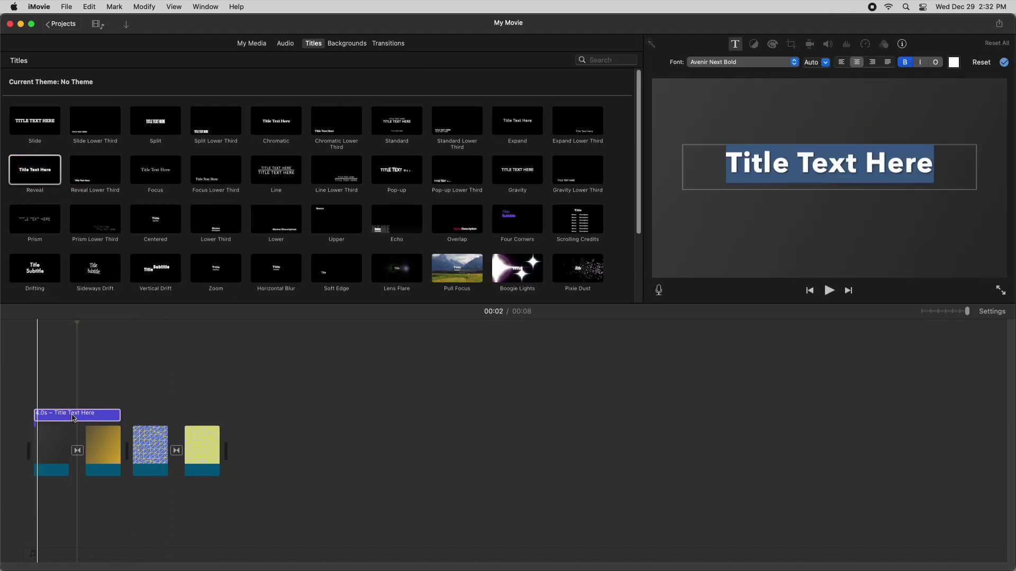
text(iMovie Tutorial)
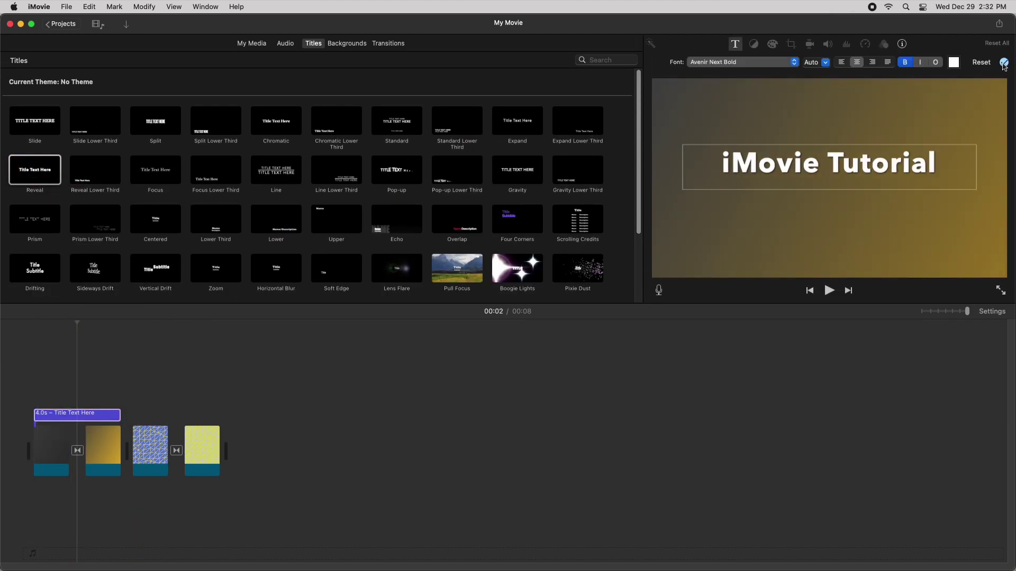
click(80, 413)
drag(80, 413, 179, 419)
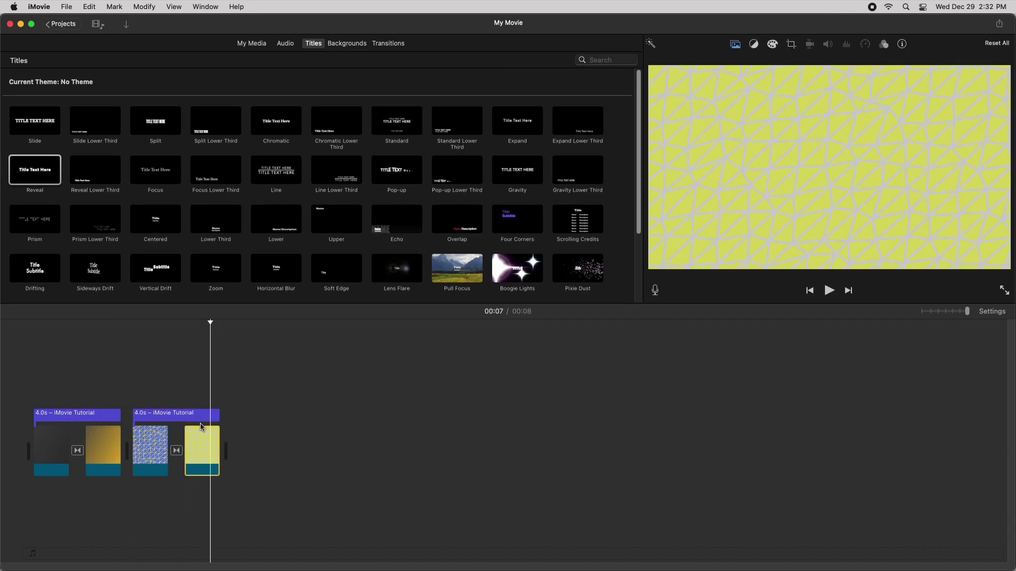
key(space)
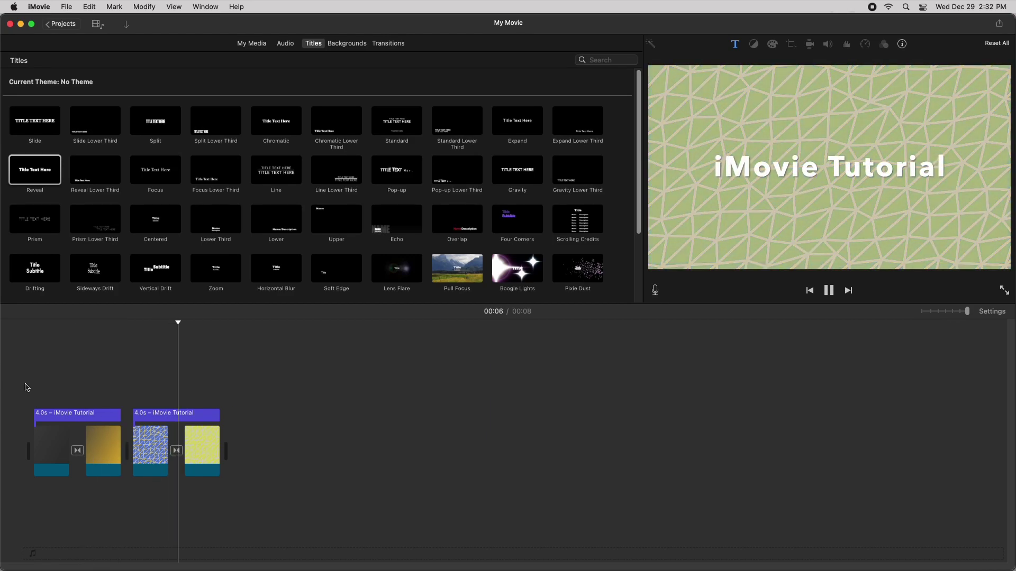
Play the finished sequence from the start, stop it, and return to the Backgrounds library.
key(space)
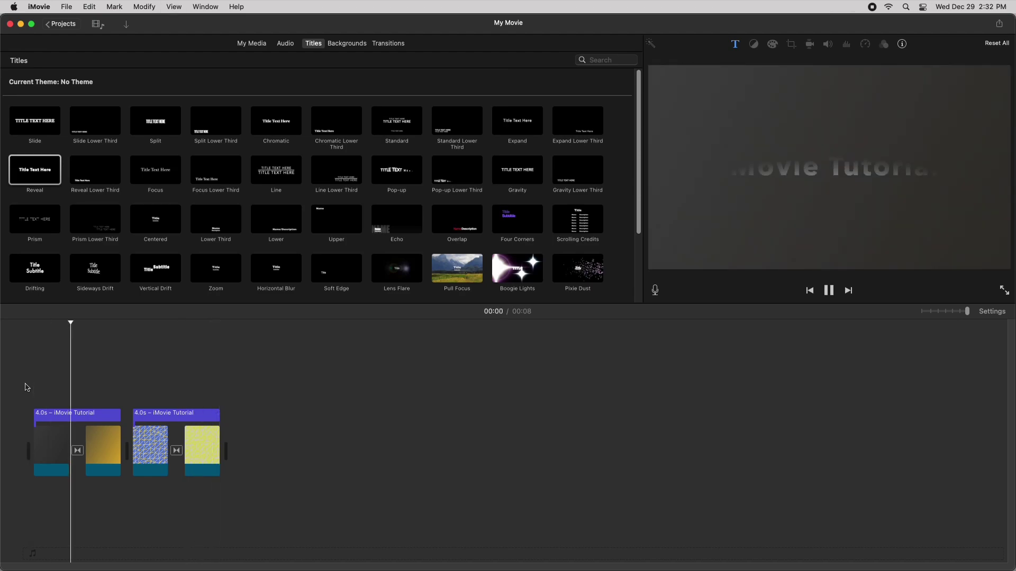
key(space)
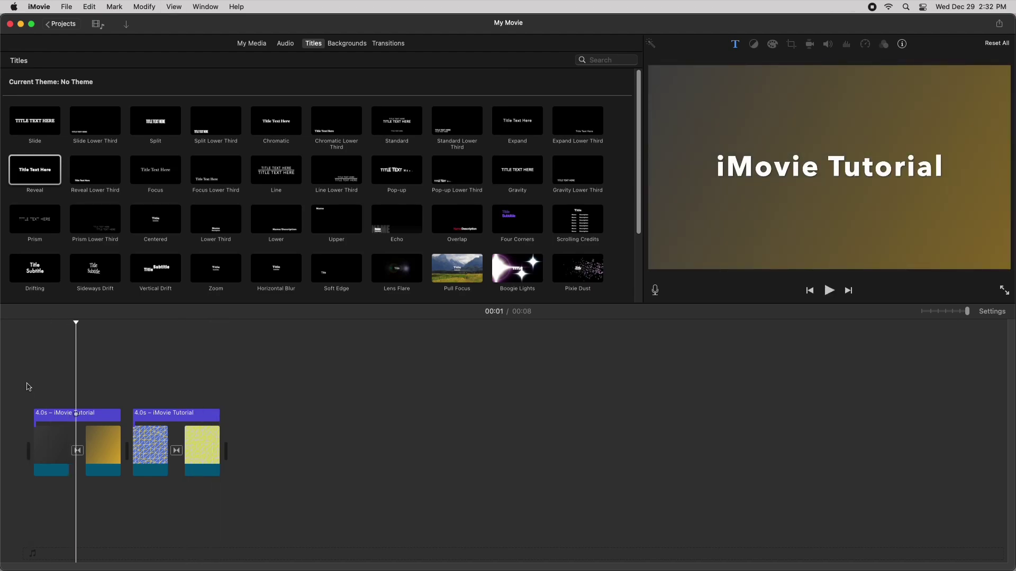
click(346, 43)
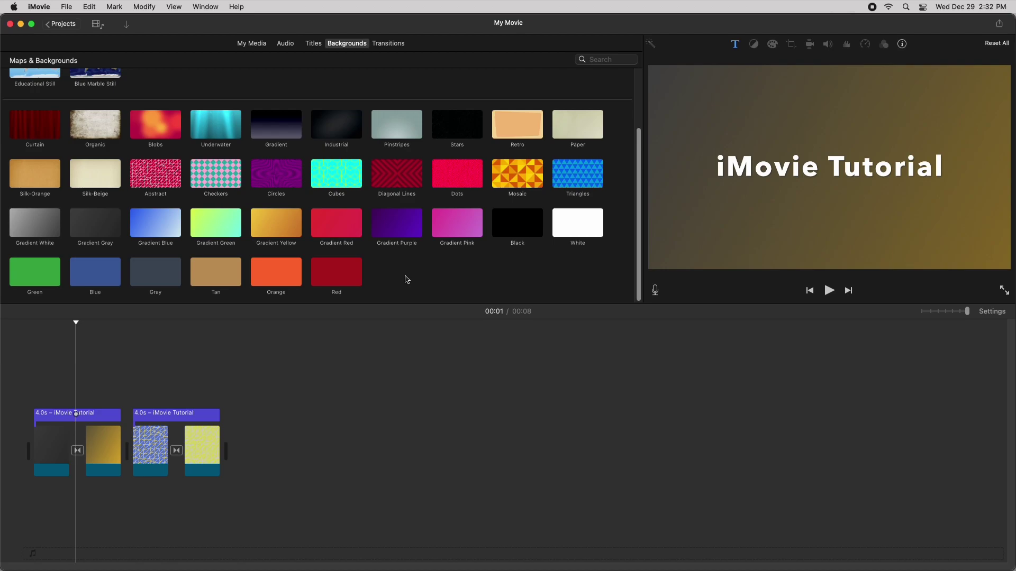